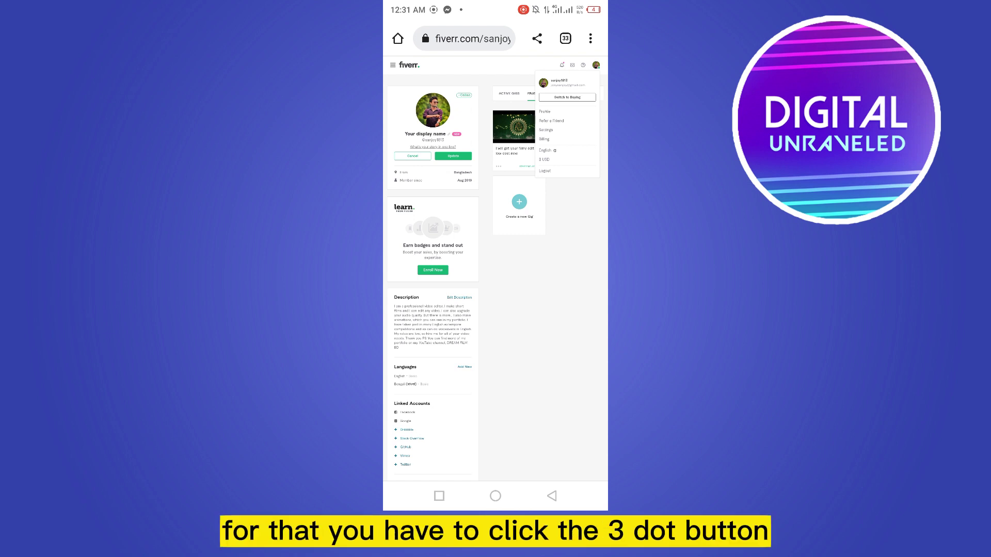
Switch Chrome to the desktop site for the Fiverr profile page.
{"action": "left_click", "coordinate": [591, 39]}
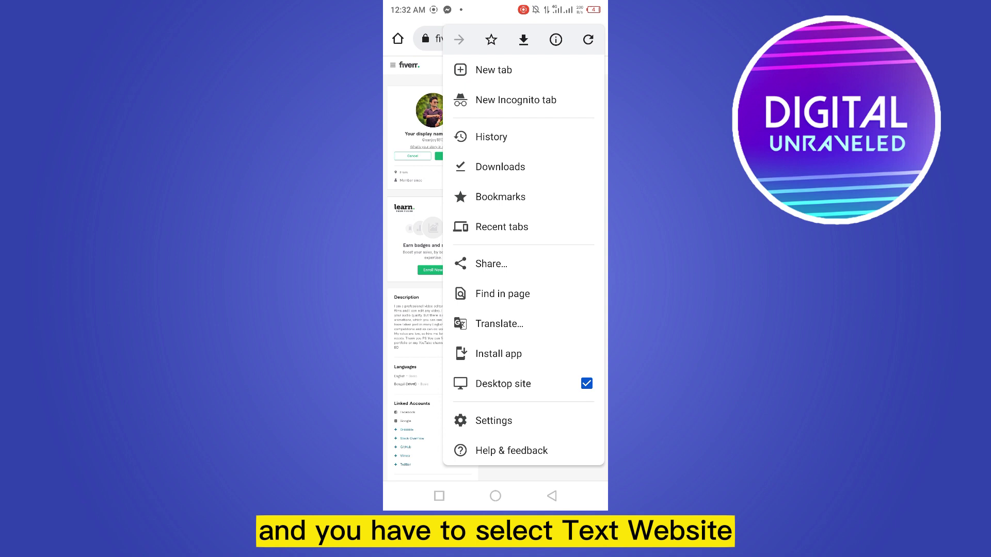
{"action": "left_click", "coordinate": [587, 383]}
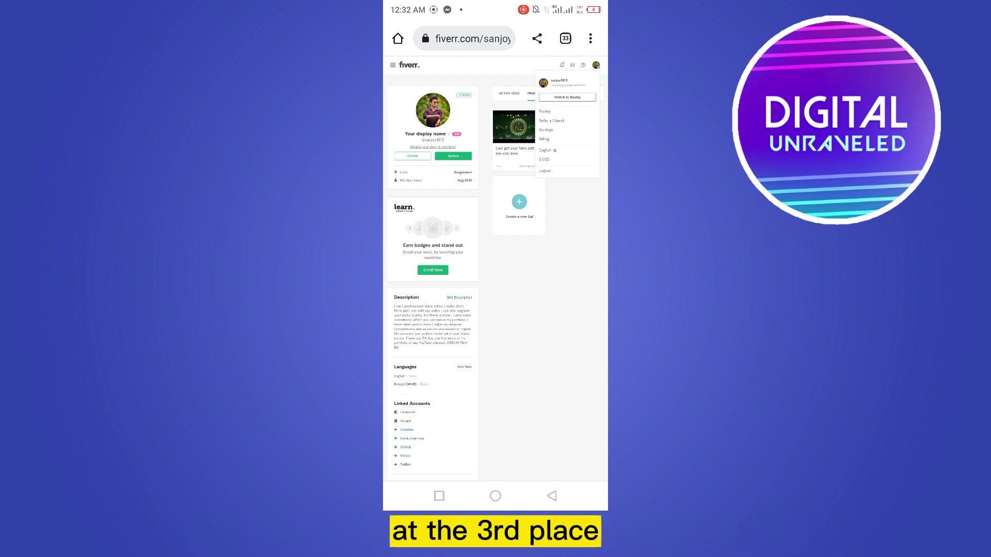
Go to Fiverr account Settings and dismiss the site-information popup.
{"action": "left_click", "coordinate": [558, 130]}
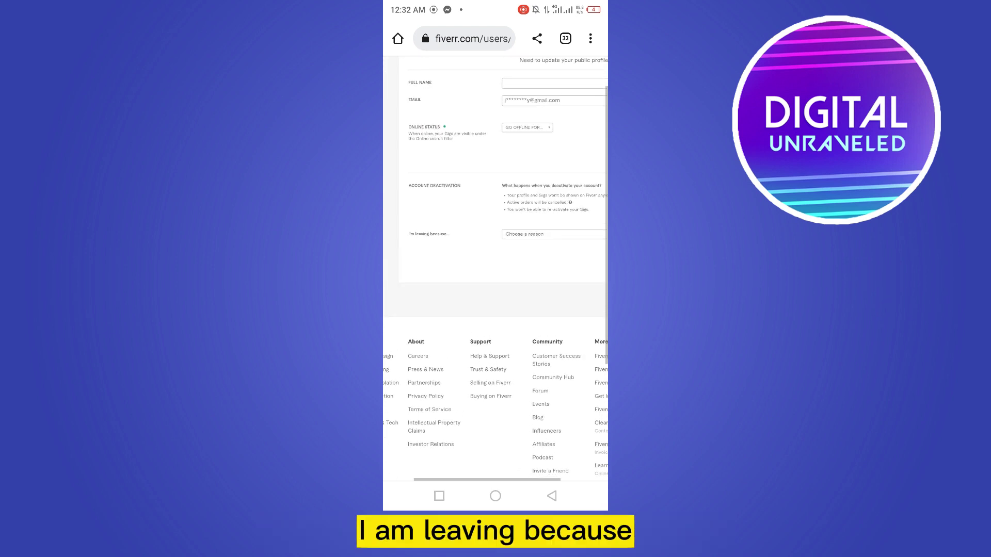
{"action": "left_click", "coordinate": [424, 38]}
{"action": "key", "text": "Escape"}
{"action": "scroll", "coordinate": [496, 271], "scroll_direction": "right", "scroll_amount": 3}
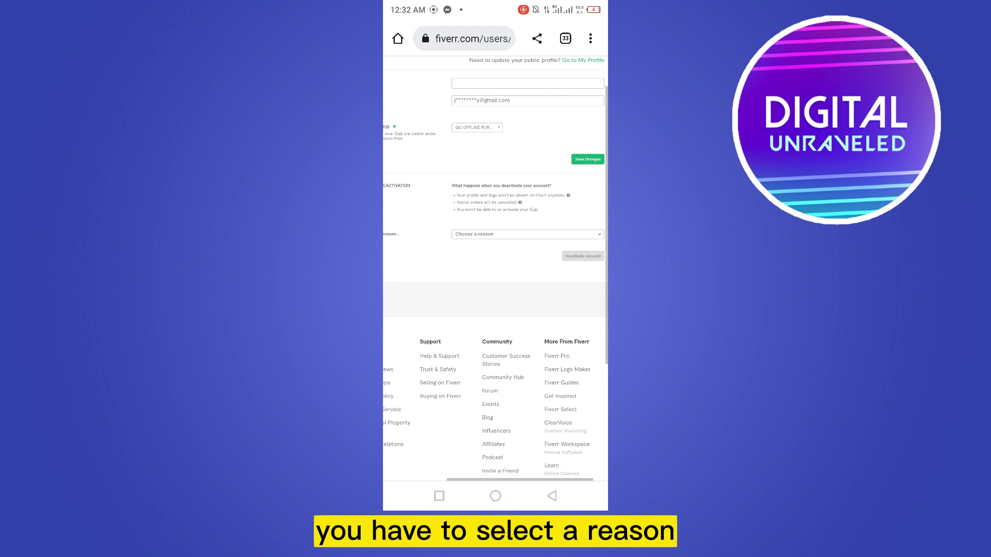
Choose 'I want to change my username' from the reason-for-leaving dropdown.
{"action": "left_click", "coordinate": [515, 234]}
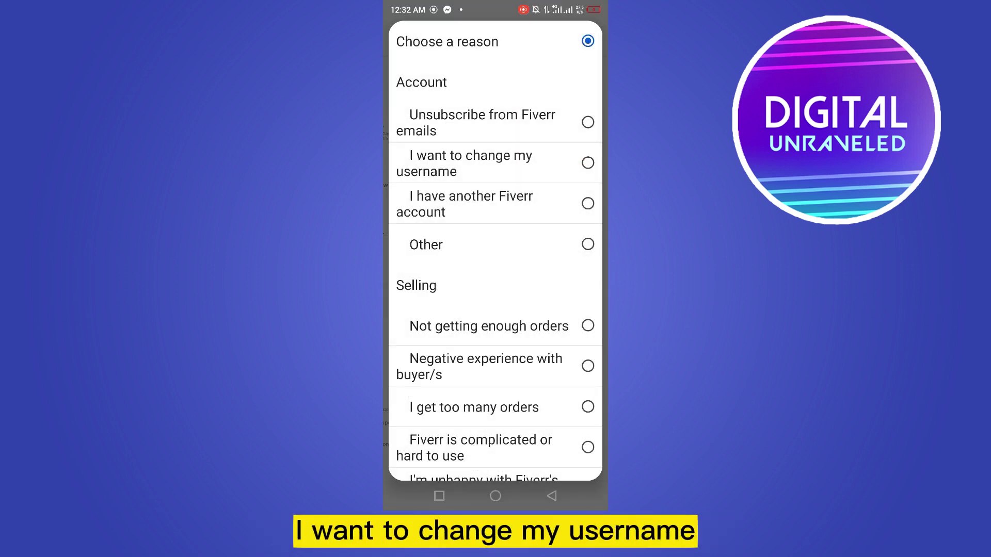
{"action": "left_click", "coordinate": [496, 163]}
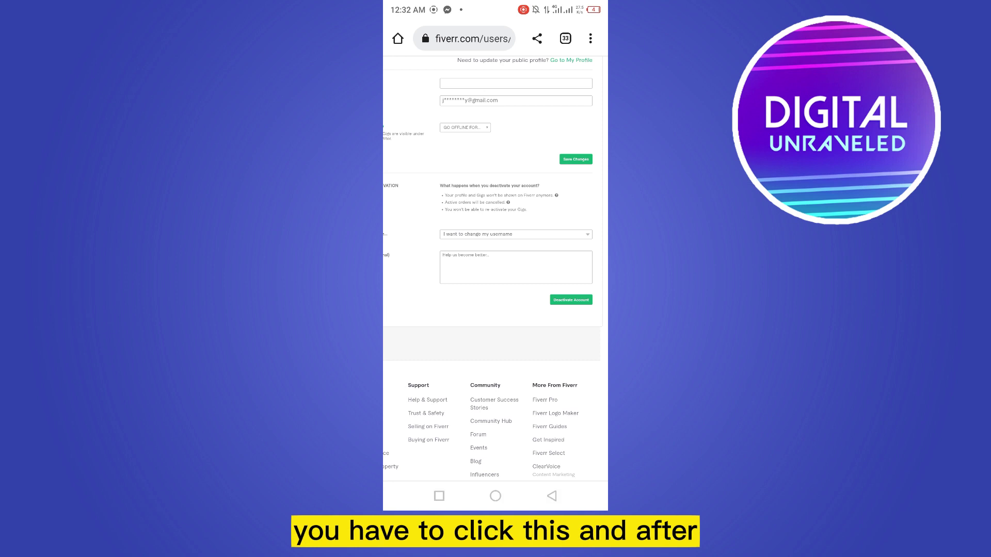
{"action": "scroll", "coordinate": [495, 271], "scroll_direction": "down", "scroll_amount": 2}
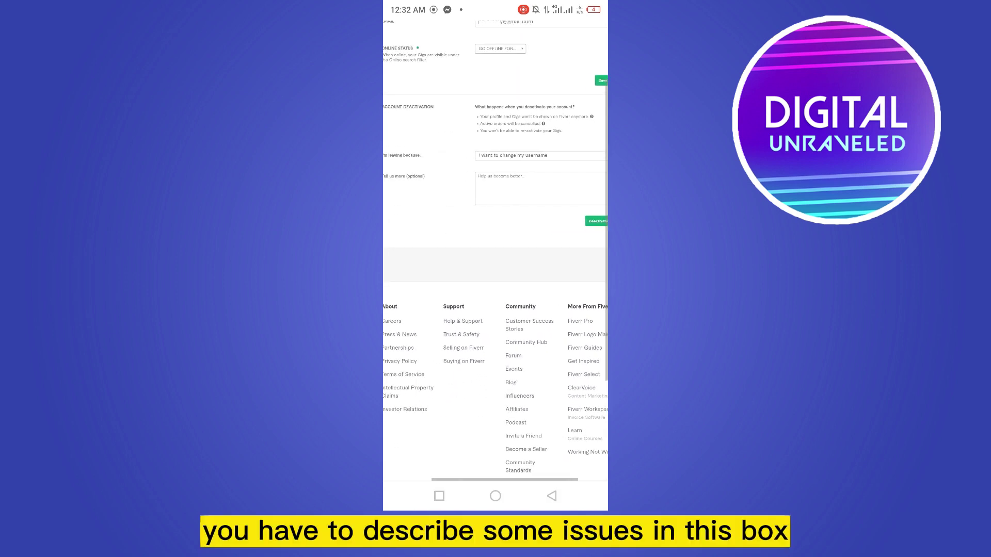
{"action": "left_click", "coordinate": [538, 187]}
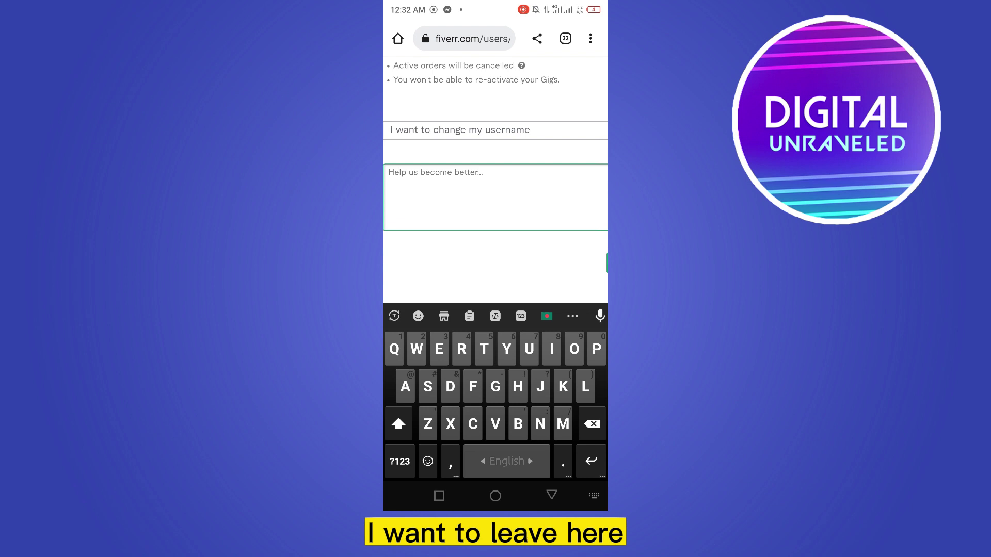
{"action": "scroll", "coordinate": [496, 194], "scroll_direction": "down", "scroll_amount": 8}
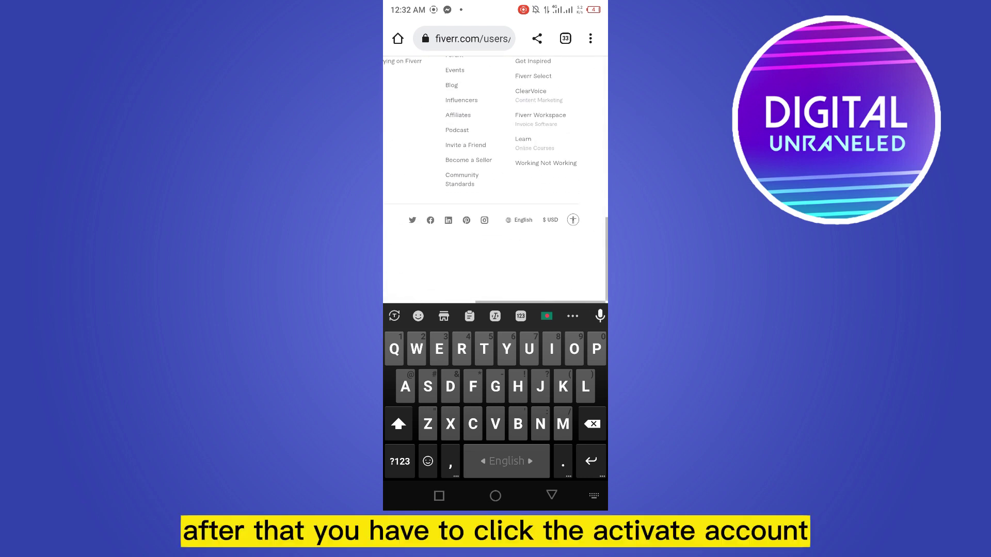
{"action": "scroll", "coordinate": [496, 178], "scroll_direction": "up", "scroll_amount": 8}
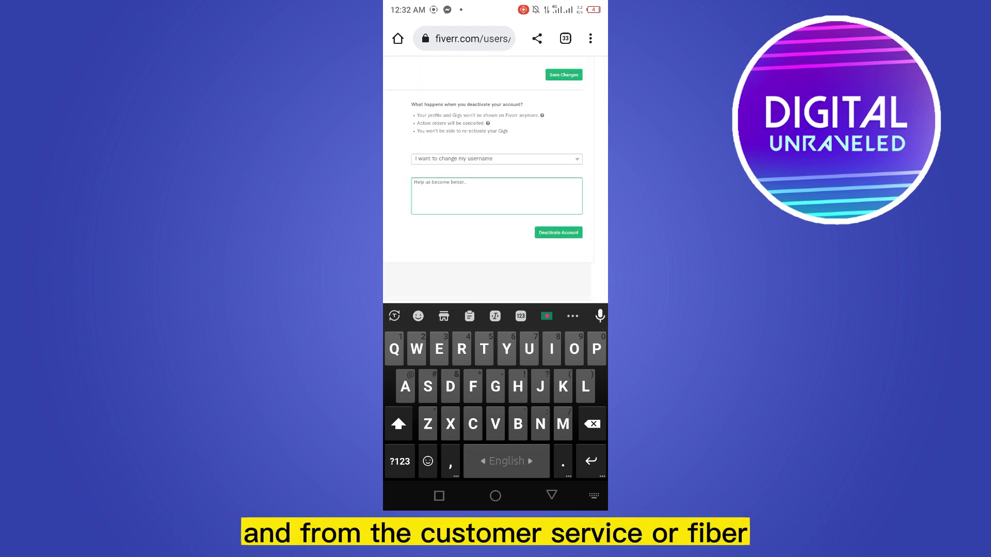